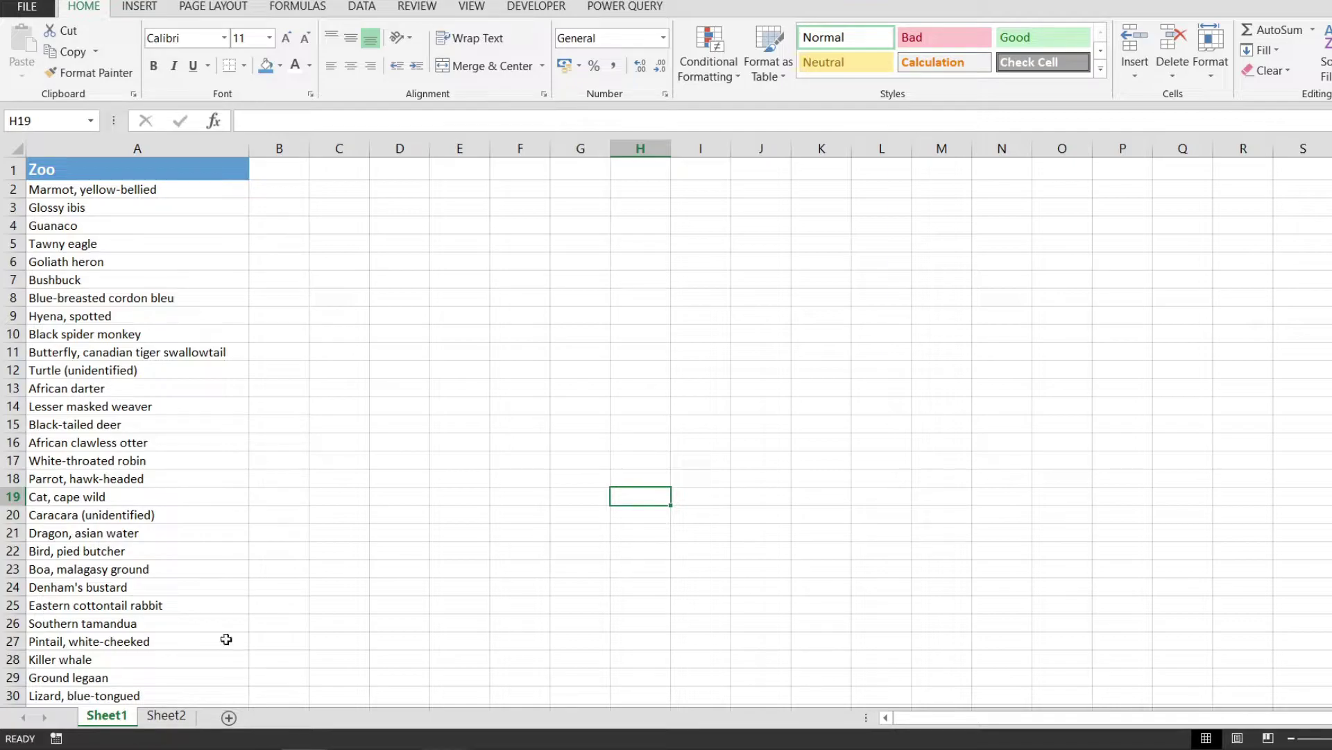
On Sheet1, select the names from Marmot, yellow-bellied down to the last animal
{"action": "left_click", "coordinate": [173, 718]}
{"action": "left_click", "coordinate": [107, 715]}
{"action": "left_click", "coordinate": [137, 191]}
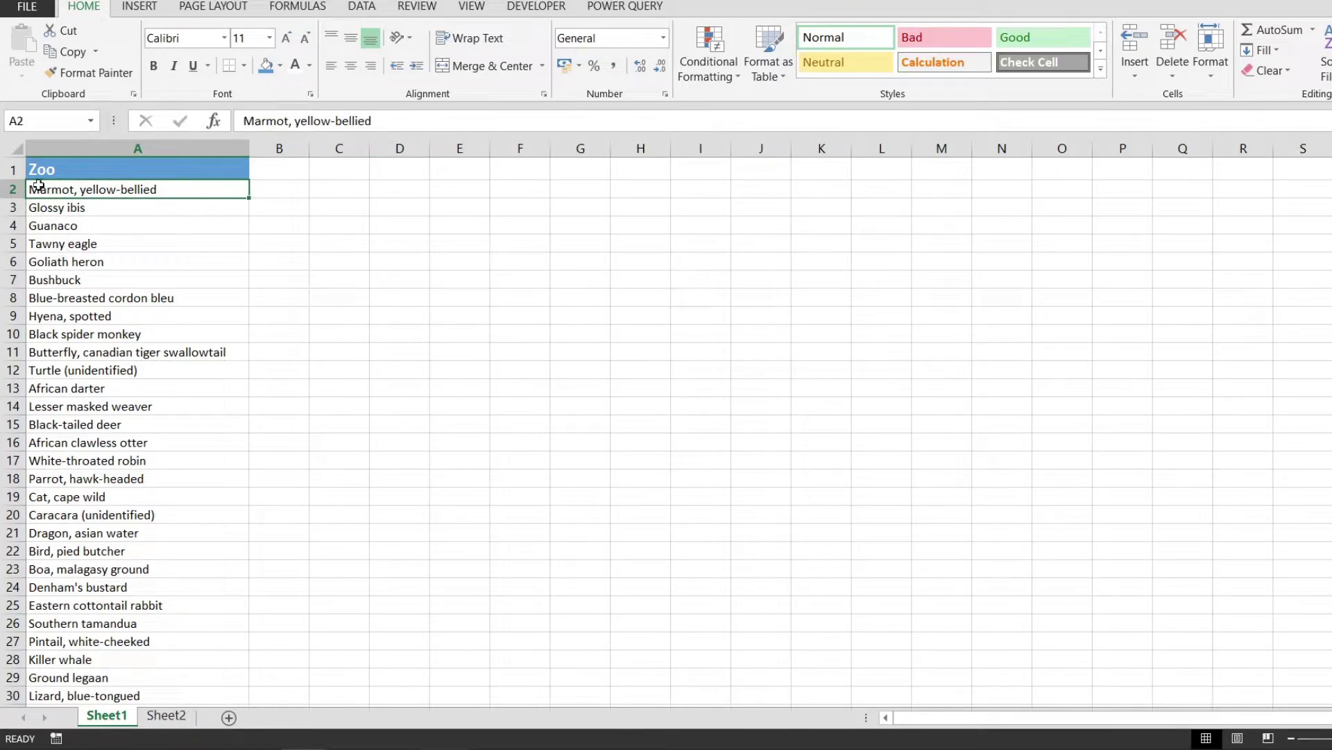
{"action": "scroll", "coordinate": [153, 349], "scroll_direction": "down", "scroll_amount": 2}
{"action": "scroll", "coordinate": [152, 349], "scroll_direction": "down", "scroll_amount": 4}
{"action": "scroll", "coordinate": [83, 208], "scroll_direction": "up", "scroll_amount": 6}
{"action": "left_click", "coordinate": [434, 202]}
{"action": "left_click", "coordinate": [149, 196]}
{"action": "key", "text": "ctrl+shift+Down"}
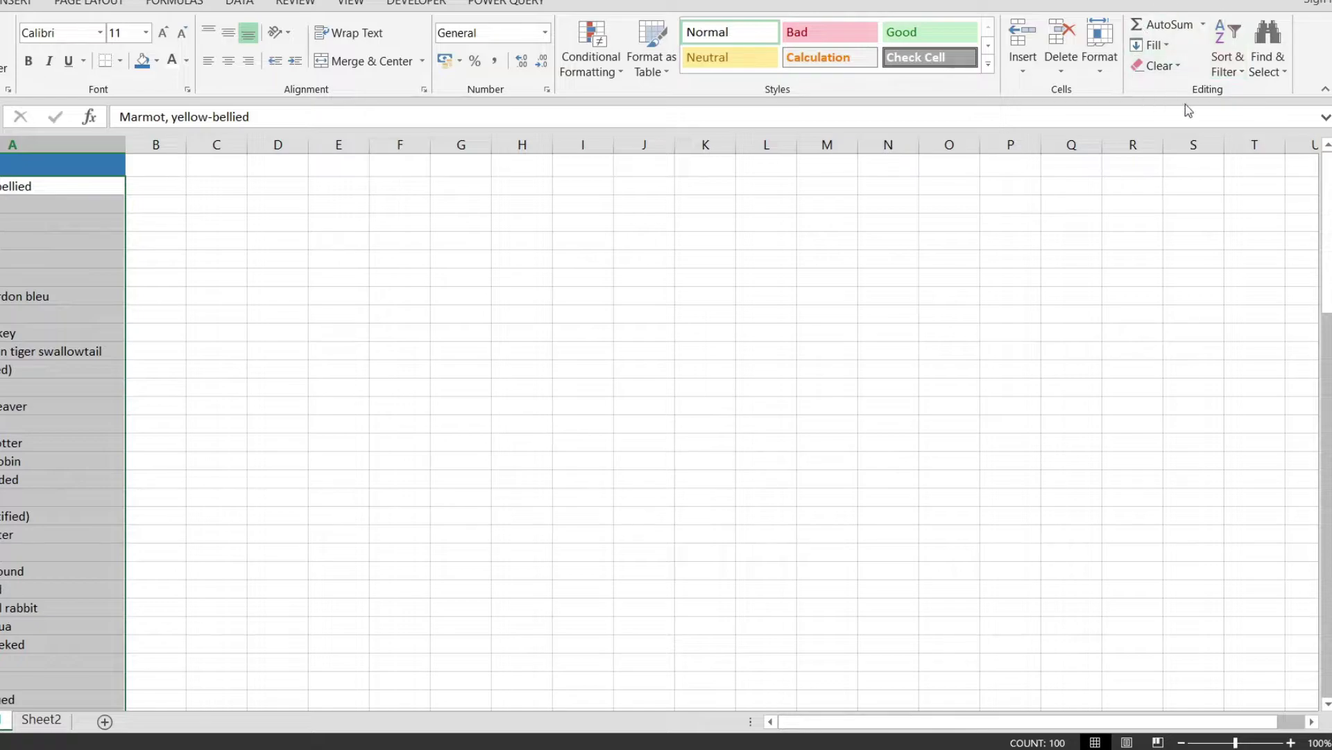
Apply Sort A to Z from Sort & Filter and check the top entries, such as Arctic lemming
{"action": "left_click", "coordinate": [1231, 75]}
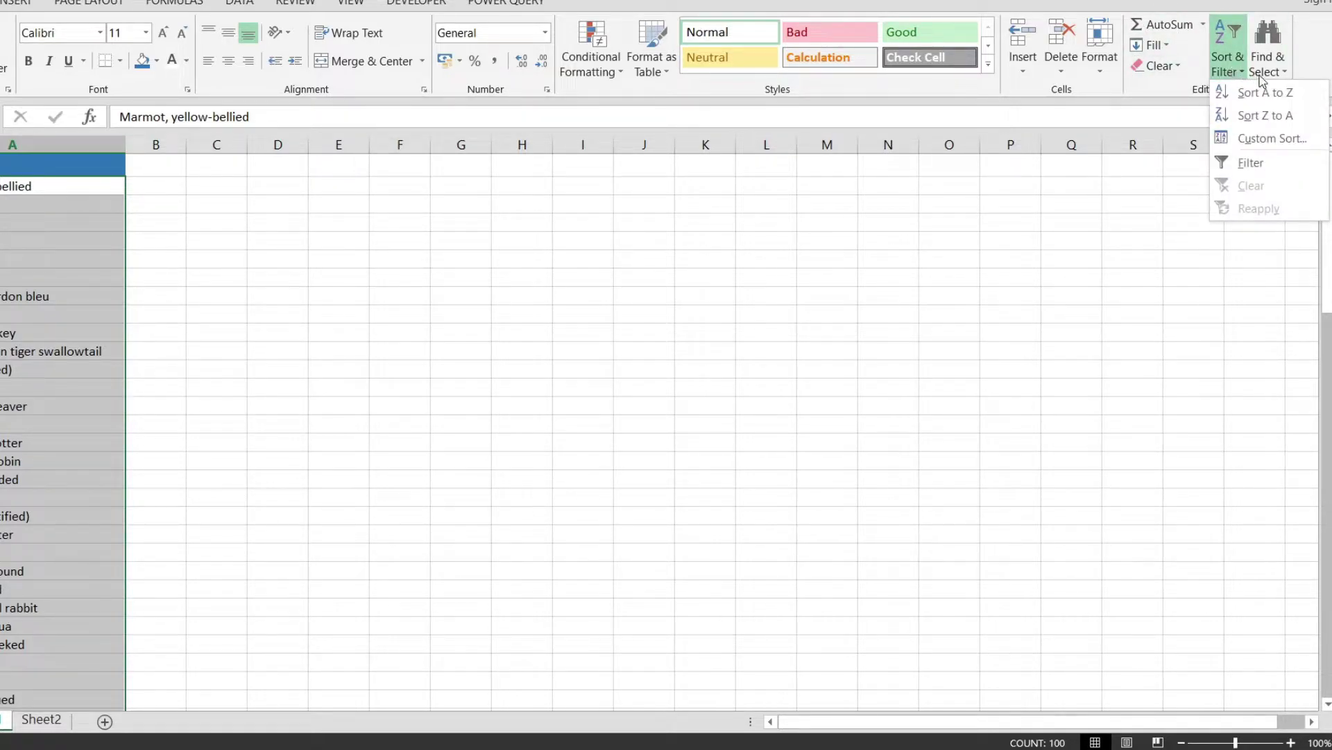
{"action": "left_click", "coordinate": [1270, 93]}
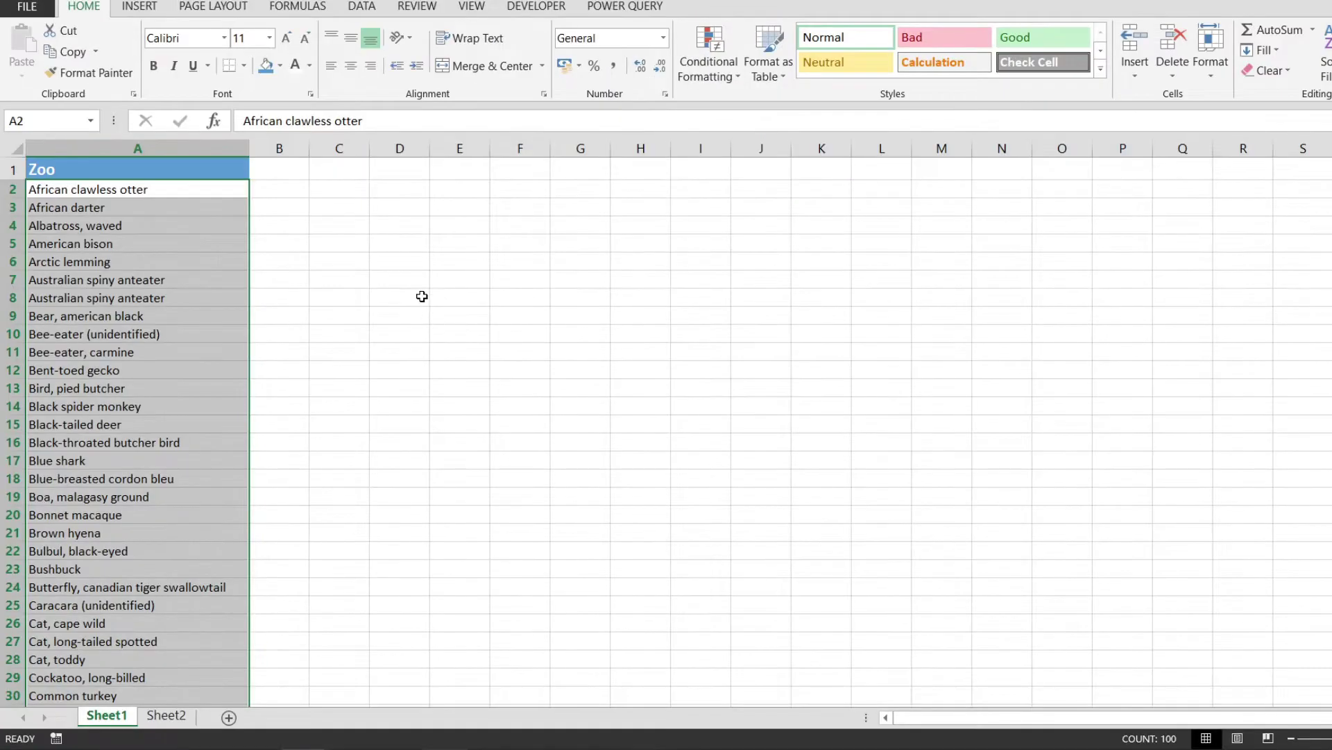
{"action": "left_click", "coordinate": [399, 296]}
{"action": "left_click", "coordinate": [123, 192]}
{"action": "scroll", "coordinate": [136, 227], "scroll_direction": "down", "scroll_amount": 3}
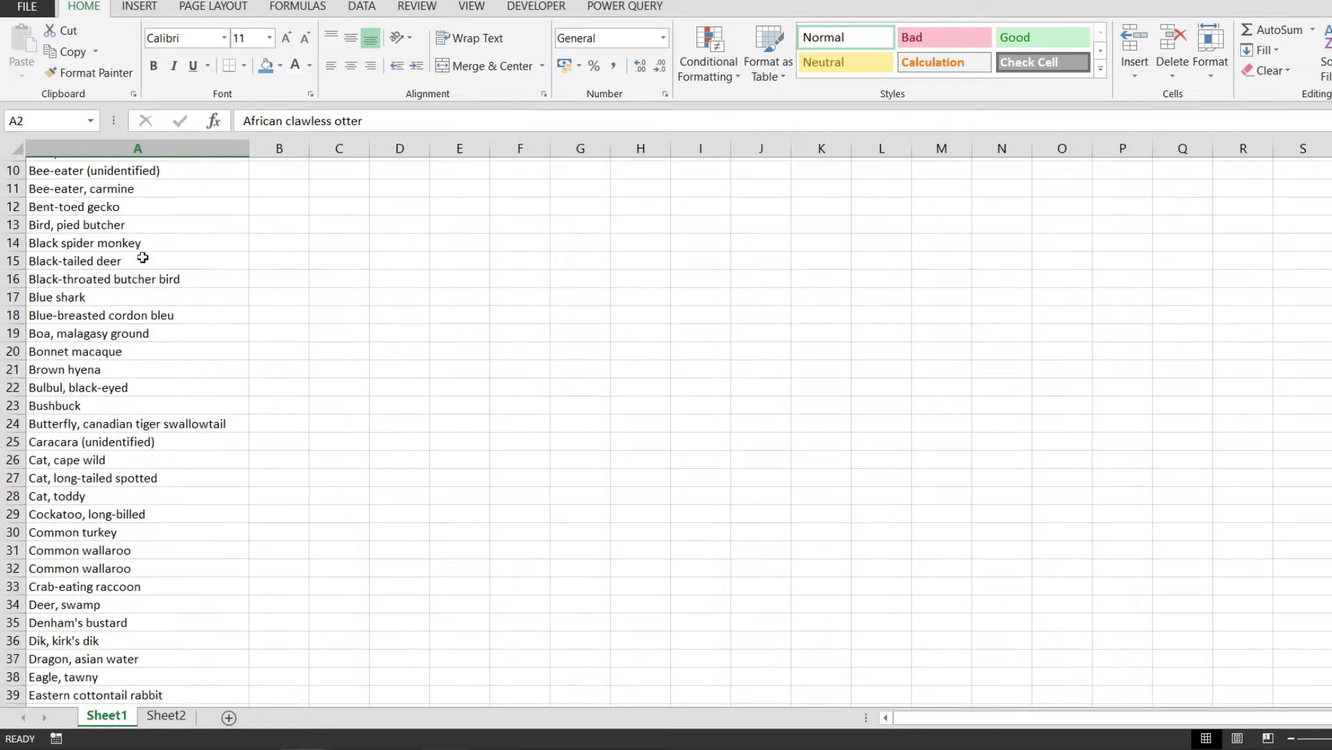
{"action": "scroll", "coordinate": [136, 227], "scroll_direction": "down", "scroll_amount": 4}
{"action": "scroll", "coordinate": [136, 228], "scroll_direction": "up", "scroll_amount": 8}
{"action": "left_click", "coordinate": [142, 262]}
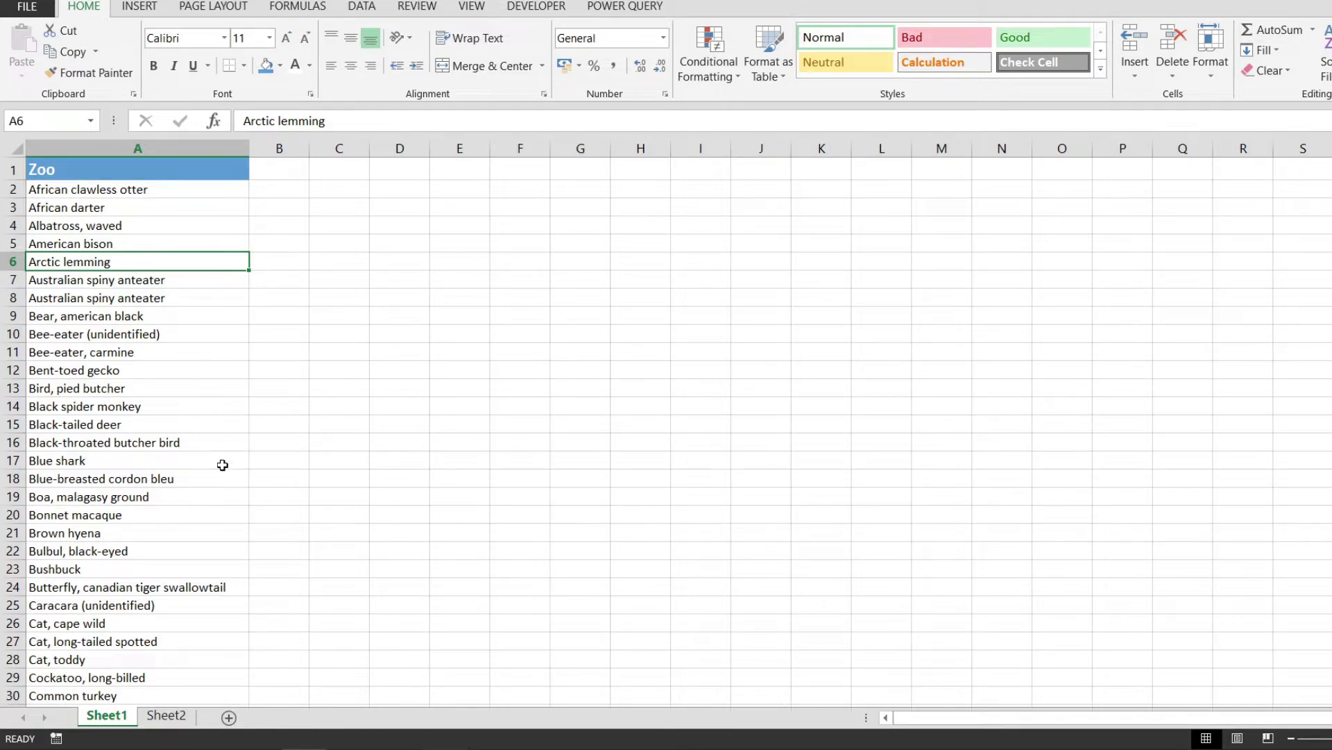
{"action": "left_click", "coordinate": [166, 716]}
Select Sheet2's entire Zoo column, heading included, with Ctrl+A
{"action": "left_click", "coordinate": [278, 497]}
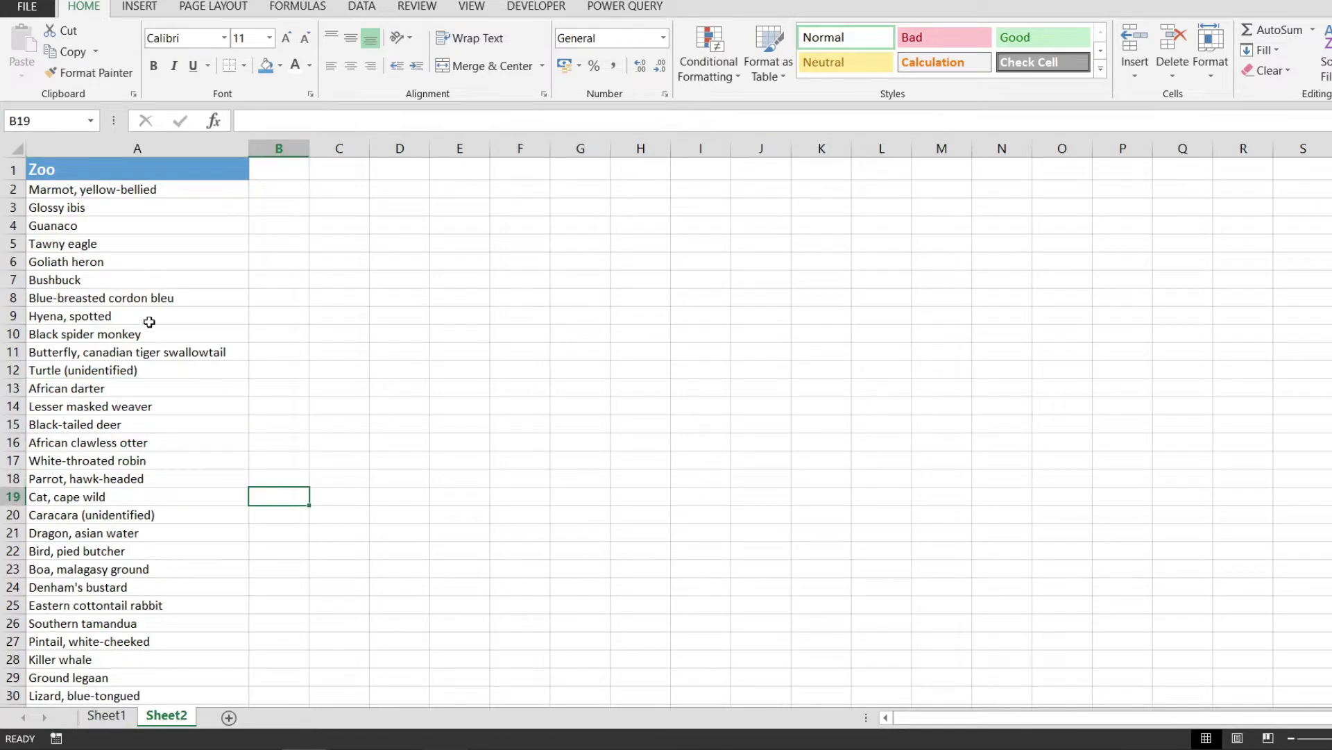
{"action": "left_click", "coordinate": [109, 194]}
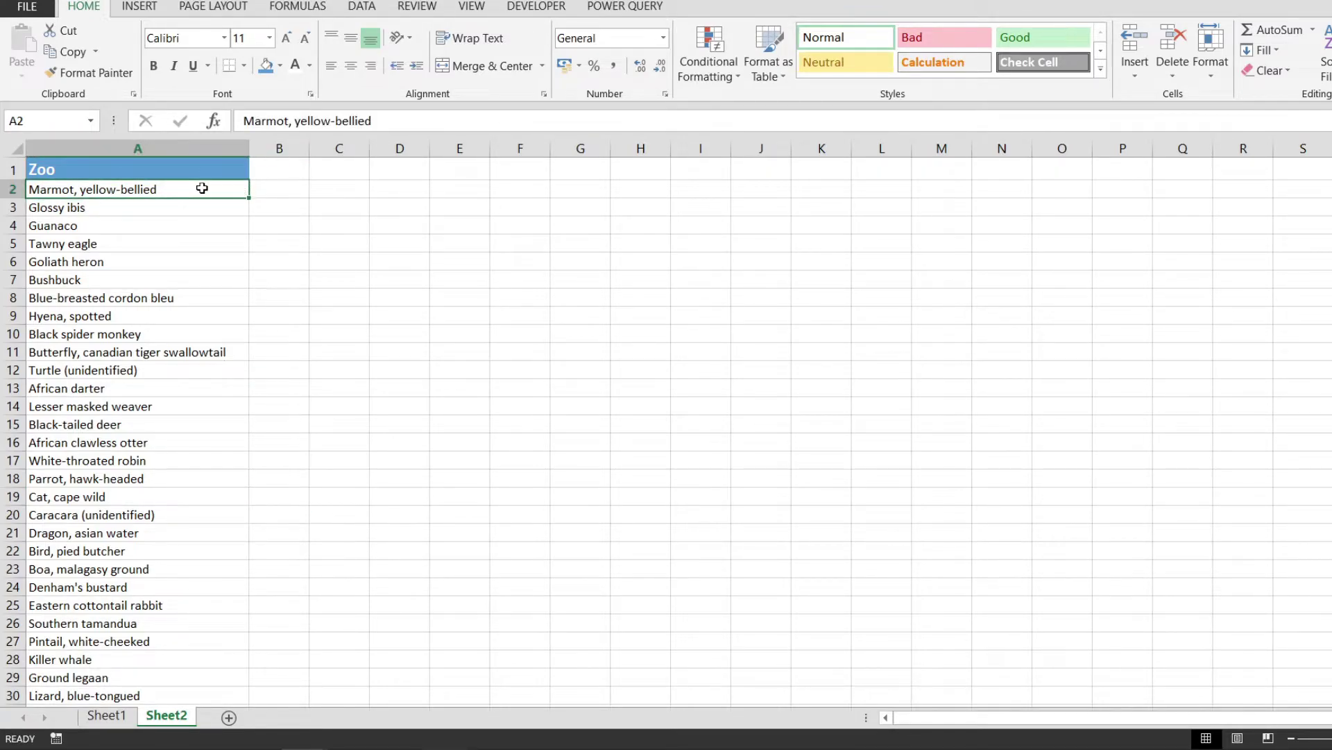
{"action": "left_click", "coordinate": [612, 370]}
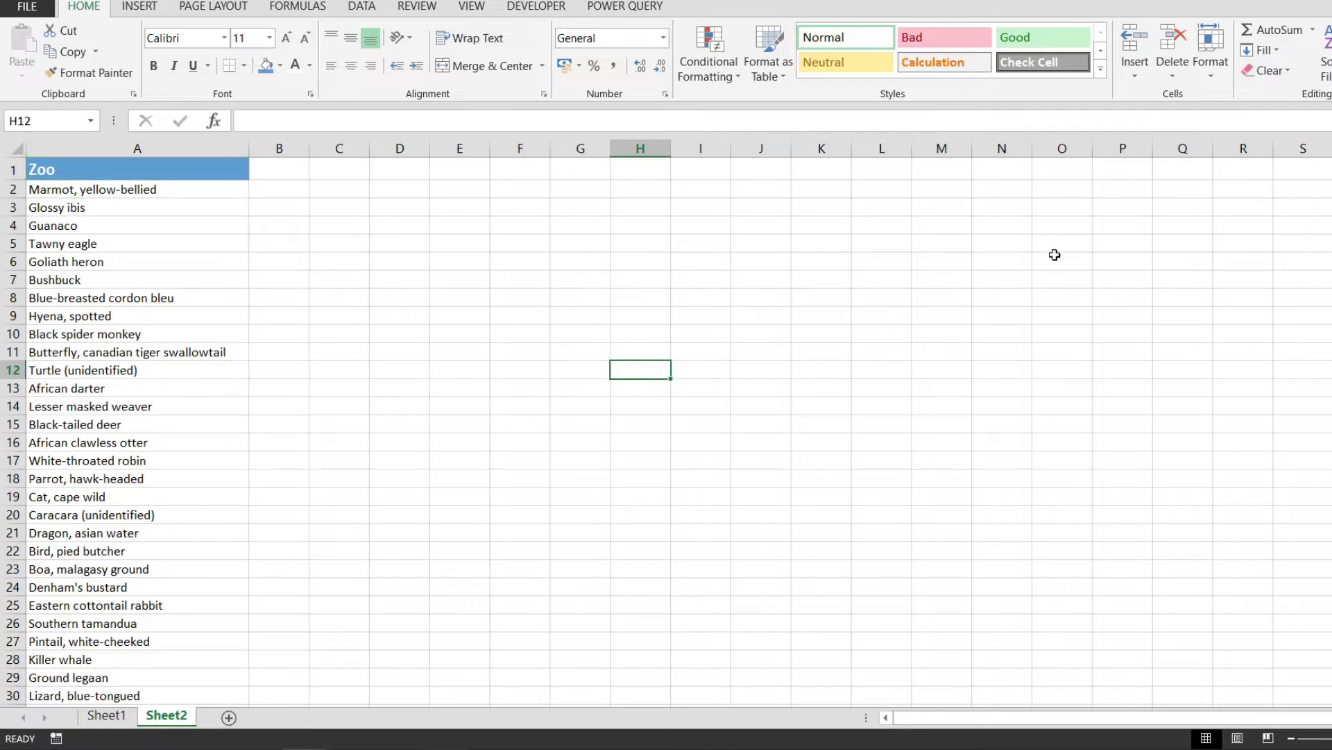
{"action": "left_click", "coordinate": [130, 385]}
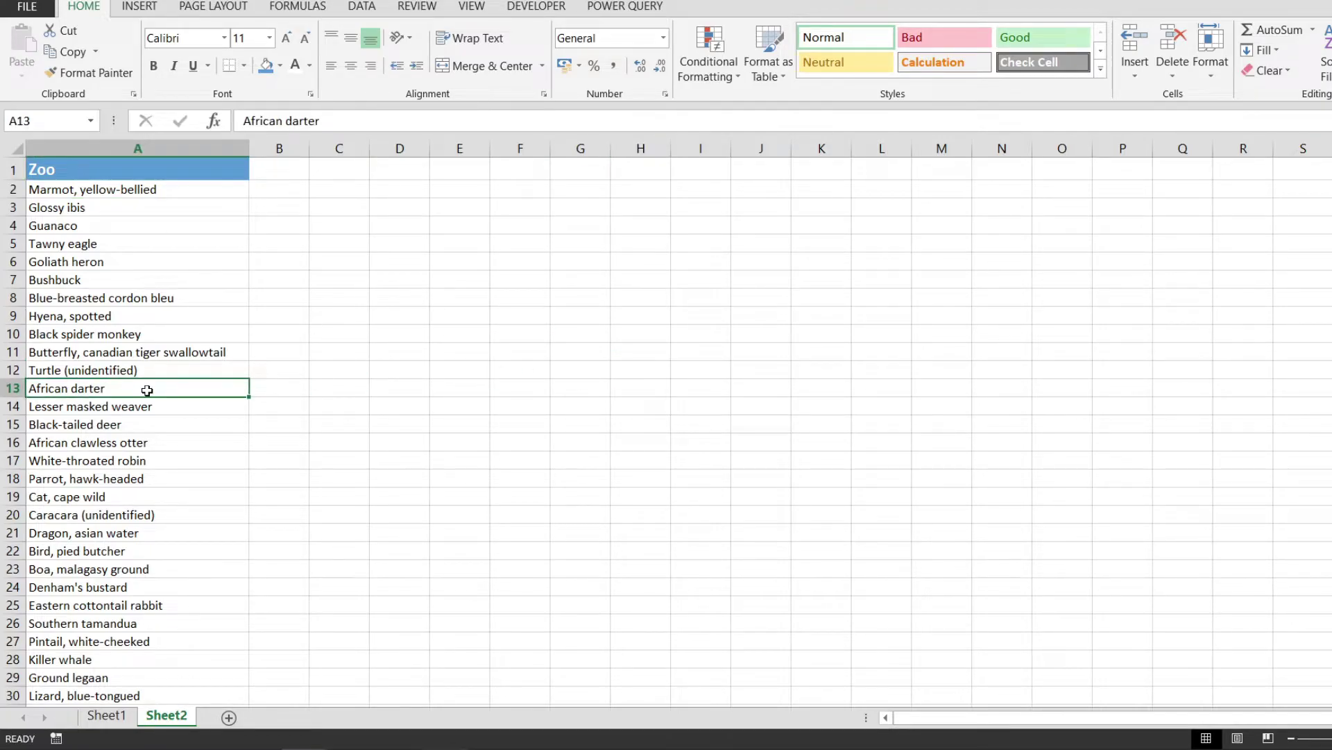
{"action": "key", "text": "ctrl+a"}
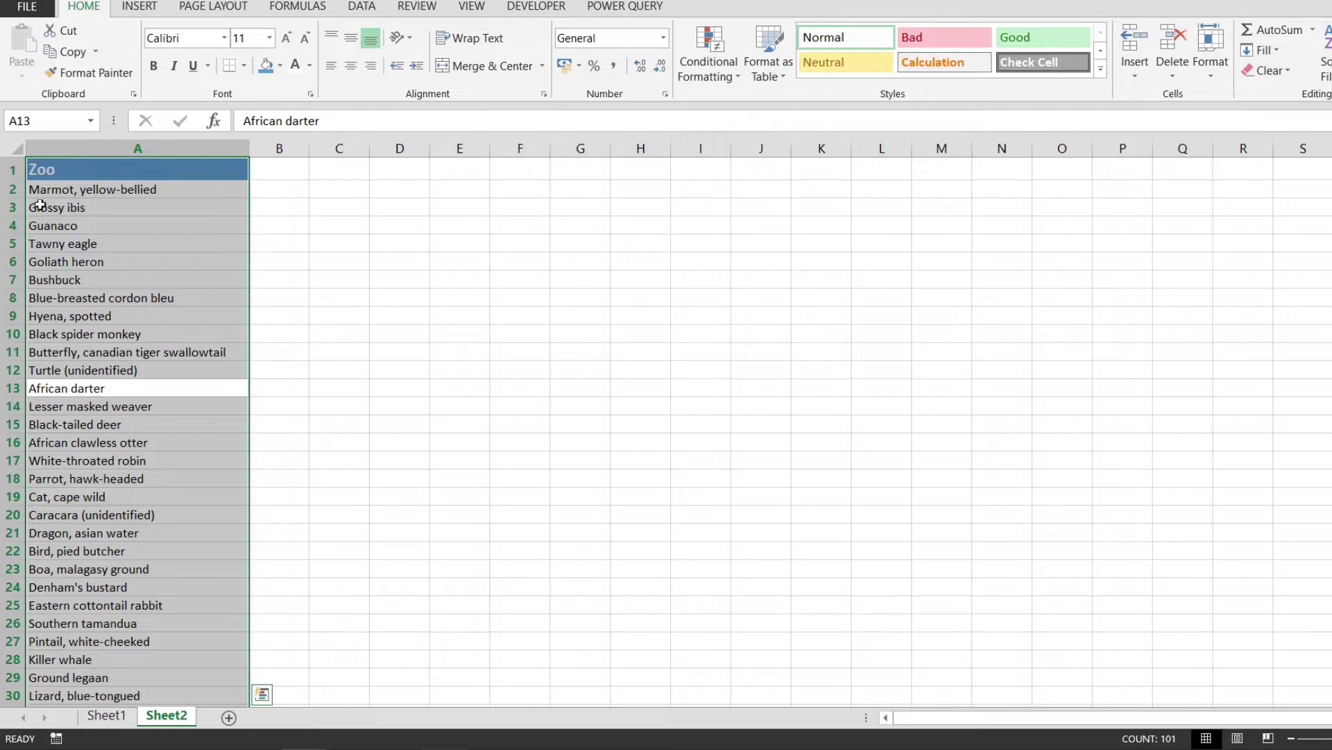
{"action": "scroll", "coordinate": [112, 508], "scroll_direction": "down", "scroll_amount": 6}
{"action": "scroll", "coordinate": [113, 508], "scroll_direction": "up", "scroll_amount": 6}
Convert the selected Zoo list into a table with headers using Ctrl+T
{"action": "key", "text": "ctrl+t"}
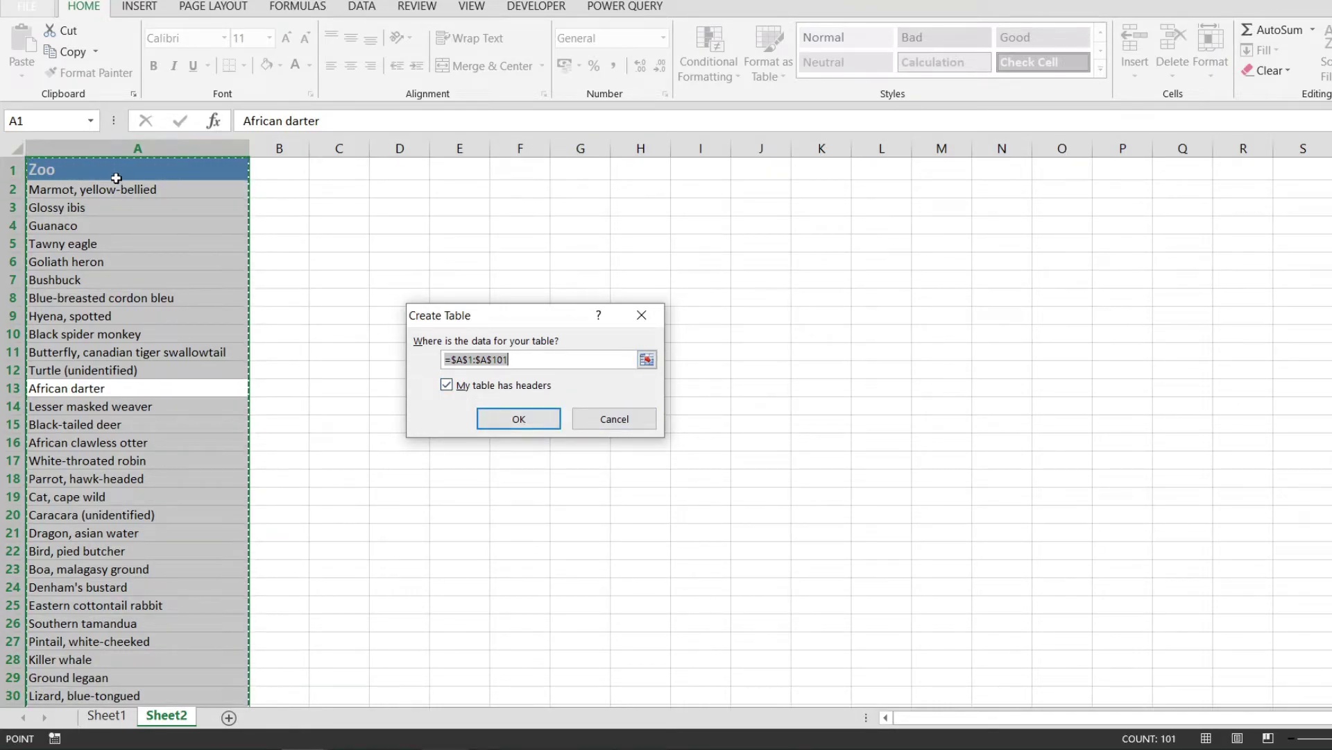
{"action": "left_click", "coordinate": [518, 418]}
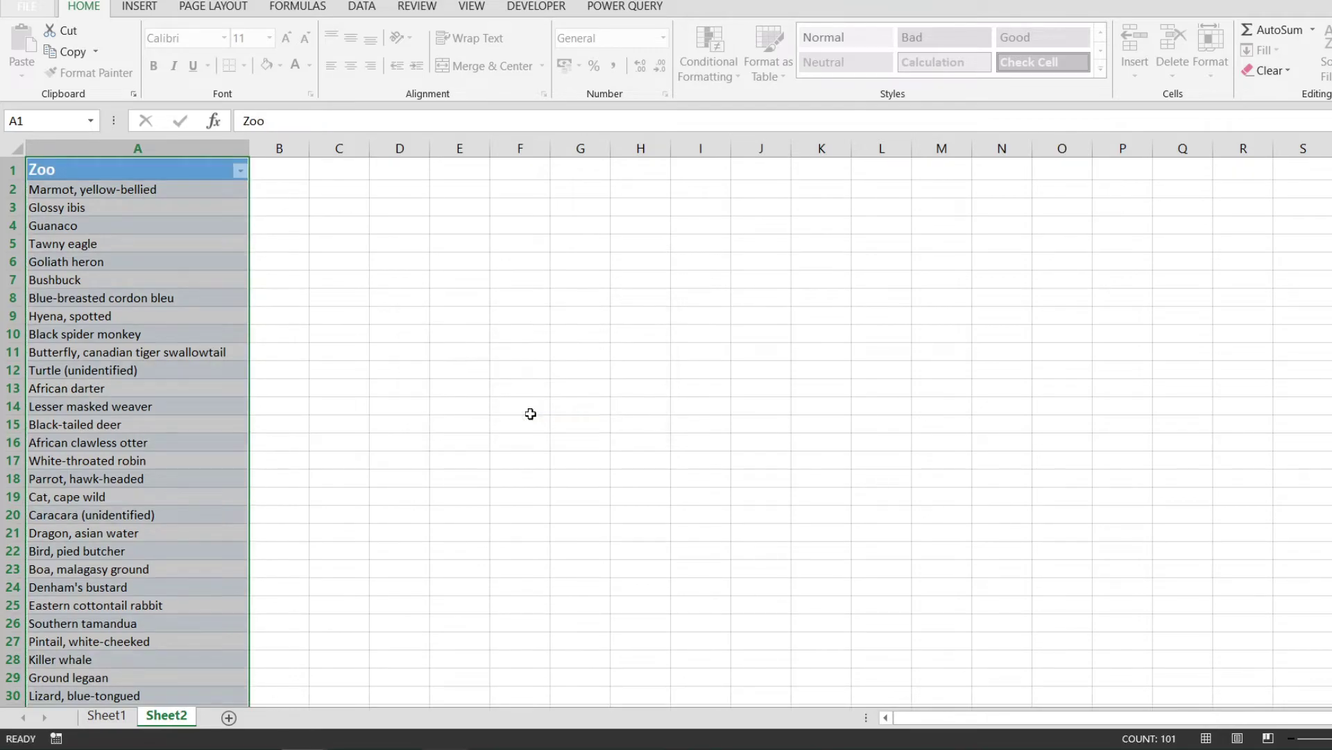
{"action": "left_click", "coordinate": [449, 367]}
{"action": "left_click", "coordinate": [144, 227]}
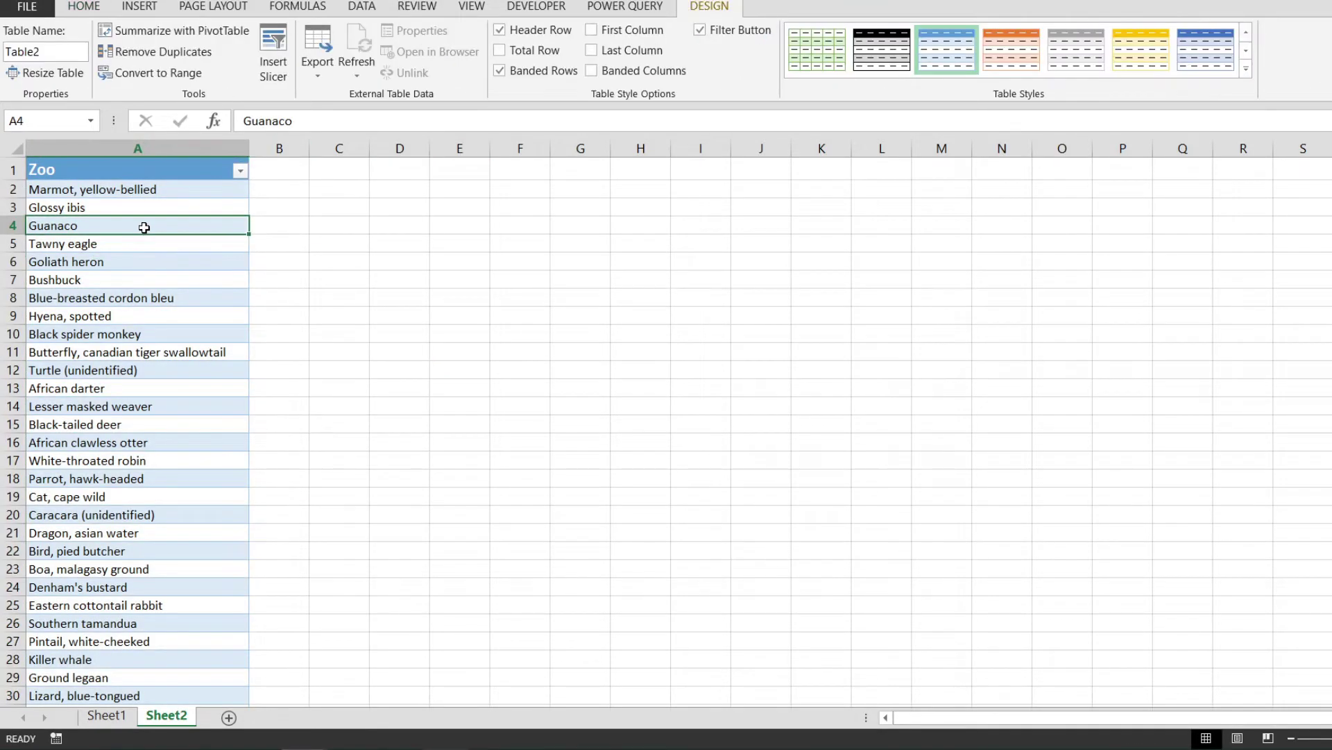
{"action": "scroll", "coordinate": [144, 227], "scroll_direction": "down", "scroll_amount": 10}
{"action": "scroll", "coordinate": [130, 239], "scroll_direction": "up", "scroll_amount": 10}
Sort the Zoo table A to Z from its header dropdown, putting African clawless otter first
{"action": "left_click", "coordinate": [241, 172]}
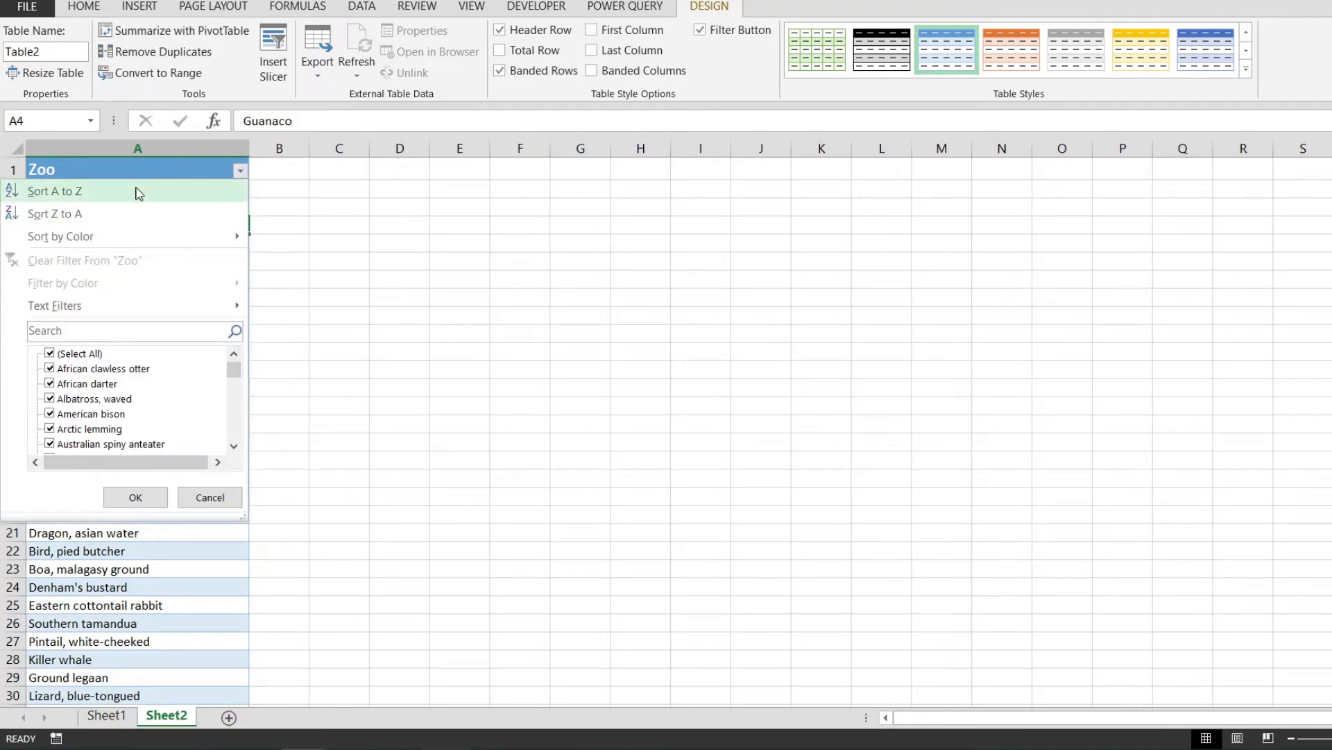
{"action": "scroll", "coordinate": [78, 396], "scroll_direction": "down", "scroll_amount": 5}
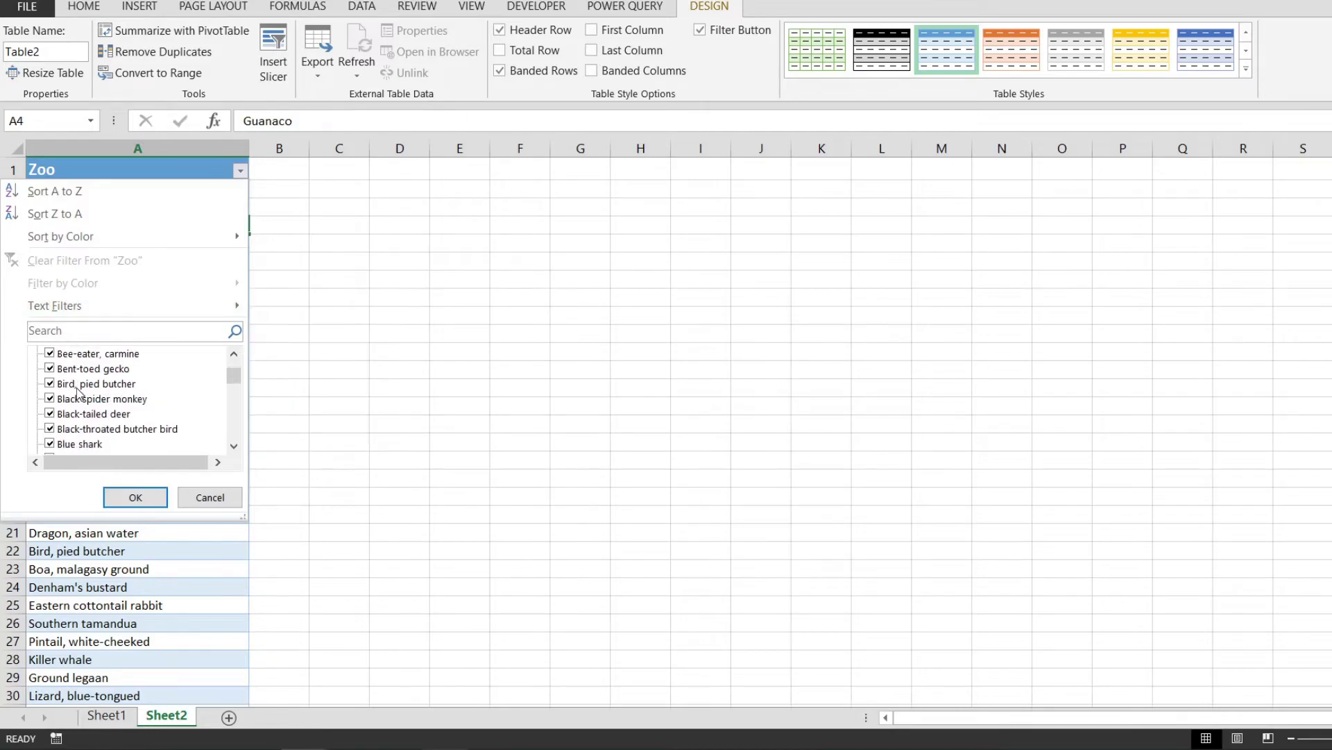
{"action": "scroll", "coordinate": [73, 400], "scroll_direction": "up", "scroll_amount": 5}
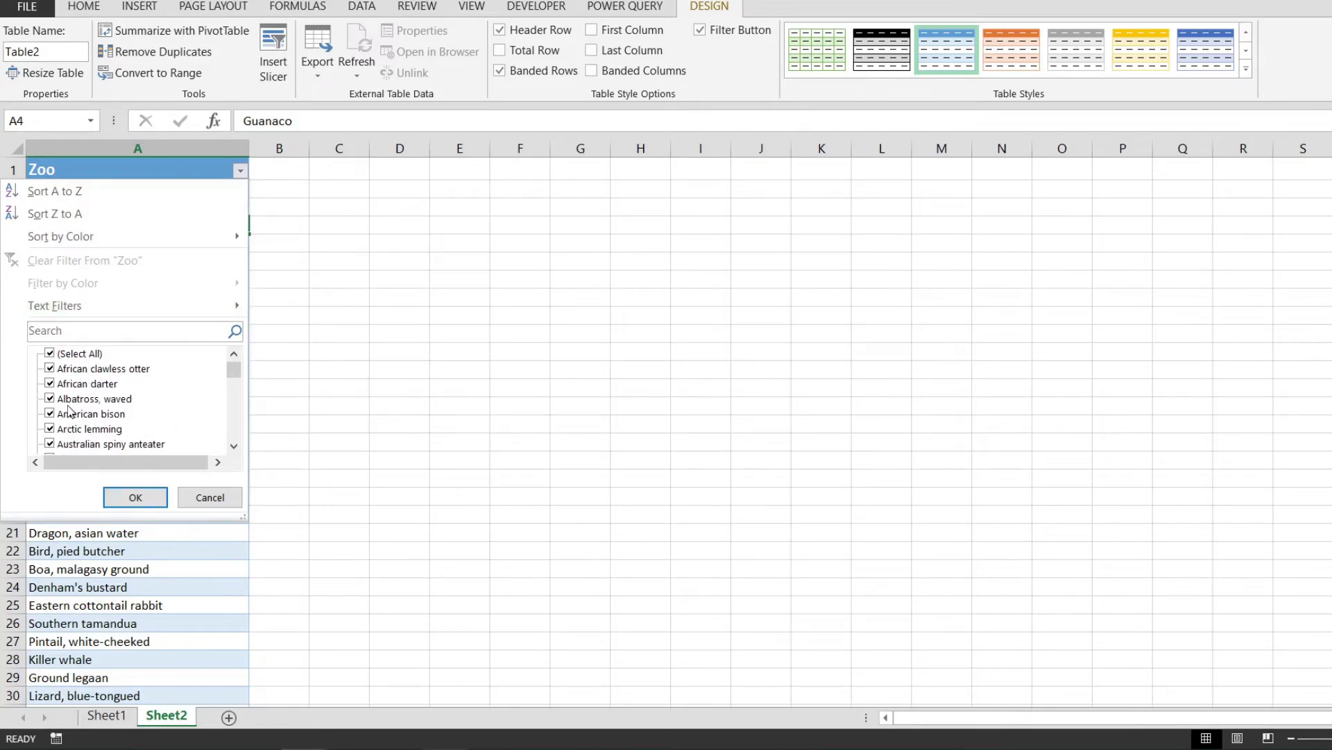
{"action": "left_click", "coordinate": [55, 192]}
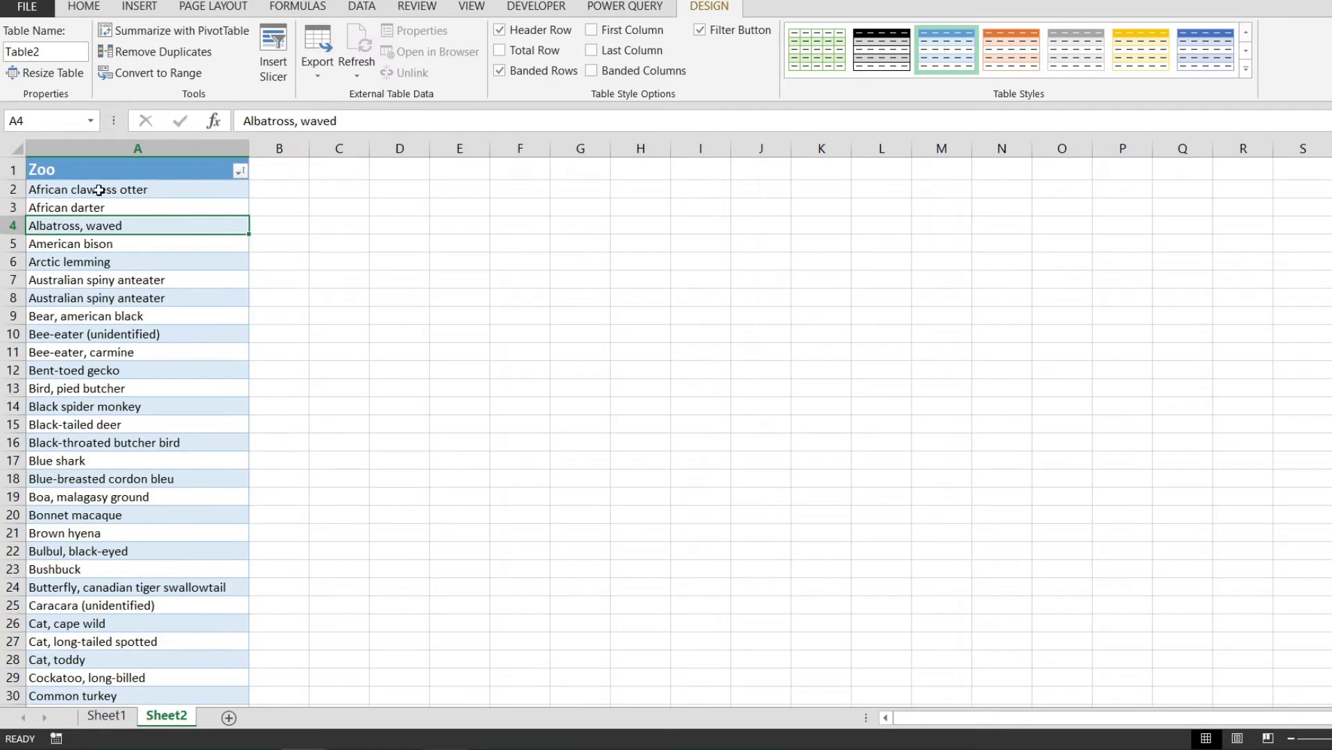
{"action": "scroll", "coordinate": [226, 345], "scroll_direction": "down", "scroll_amount": 9}
{"action": "scroll", "coordinate": [225, 345], "scroll_direction": "up", "scroll_amount": 9}
Choose Sort Z to A in the Zoo header dropdown
{"action": "left_click", "coordinate": [239, 170]}
{"action": "left_click", "coordinate": [137, 213]}
{"action": "left_click", "coordinate": [70, 207]}
Reopen the Zoo filter menu and dismiss it without changing anything
{"action": "left_click", "coordinate": [239, 170]}
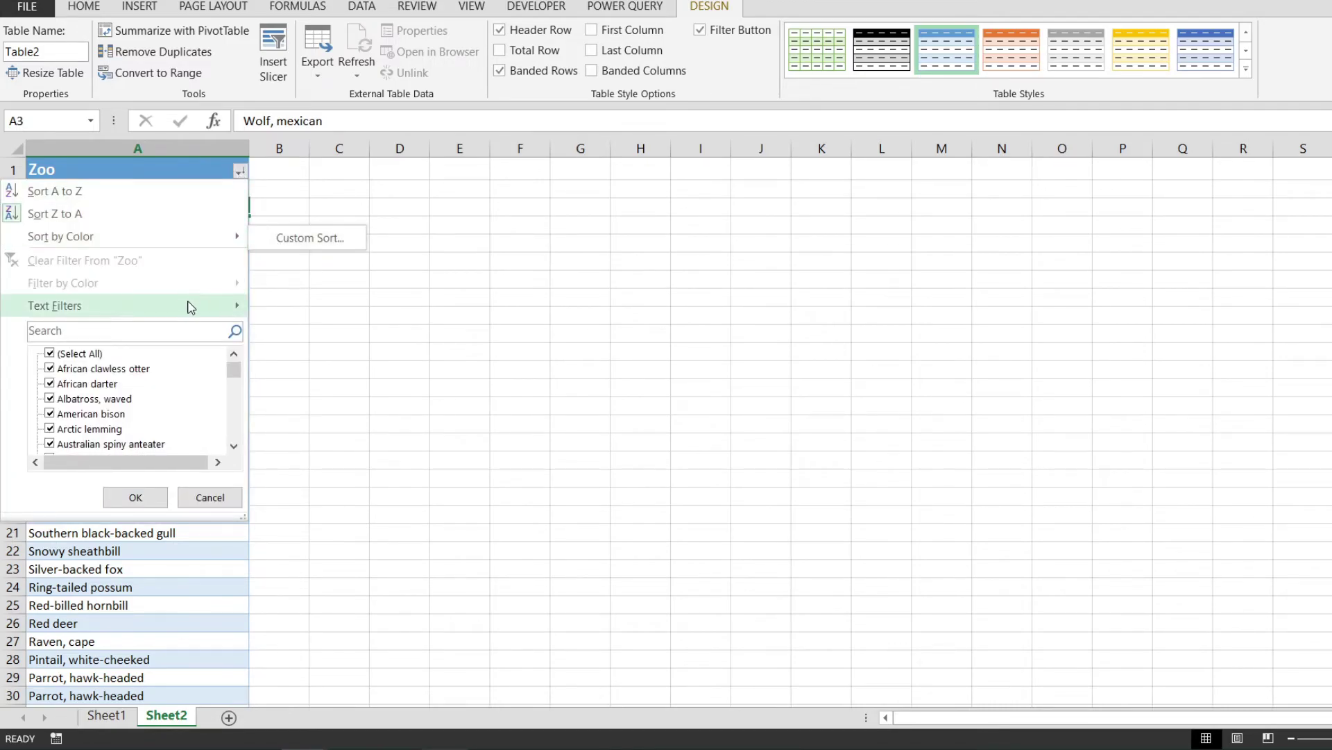
{"action": "scroll", "coordinate": [198, 396], "scroll_direction": "down", "scroll_amount": 5}
{"action": "scroll", "coordinate": [240, 398], "scroll_direction": "down", "scroll_amount": 5}
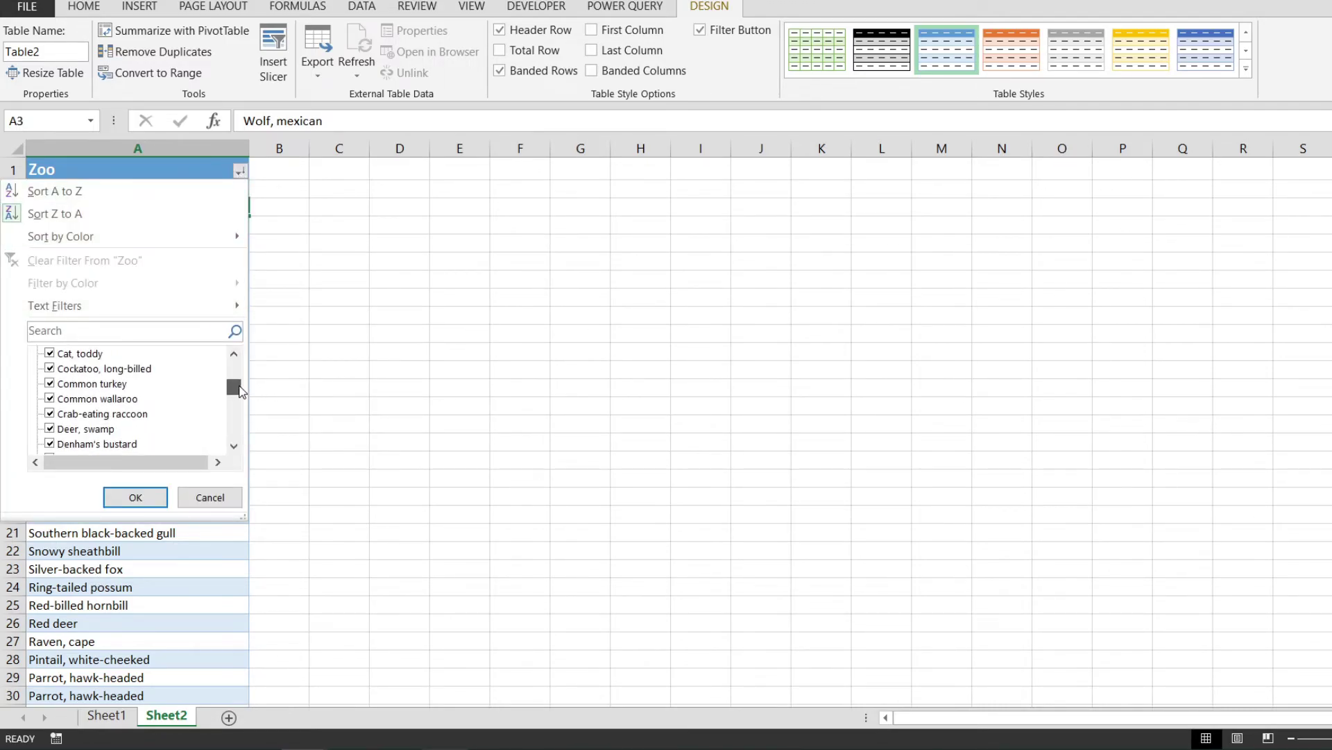
{"action": "scroll", "coordinate": [239, 398], "scroll_direction": "down", "scroll_amount": 5}
{"action": "scroll", "coordinate": [239, 398], "scroll_direction": "down", "scroll_amount": 5}
{"action": "left_click", "coordinate": [219, 496]}
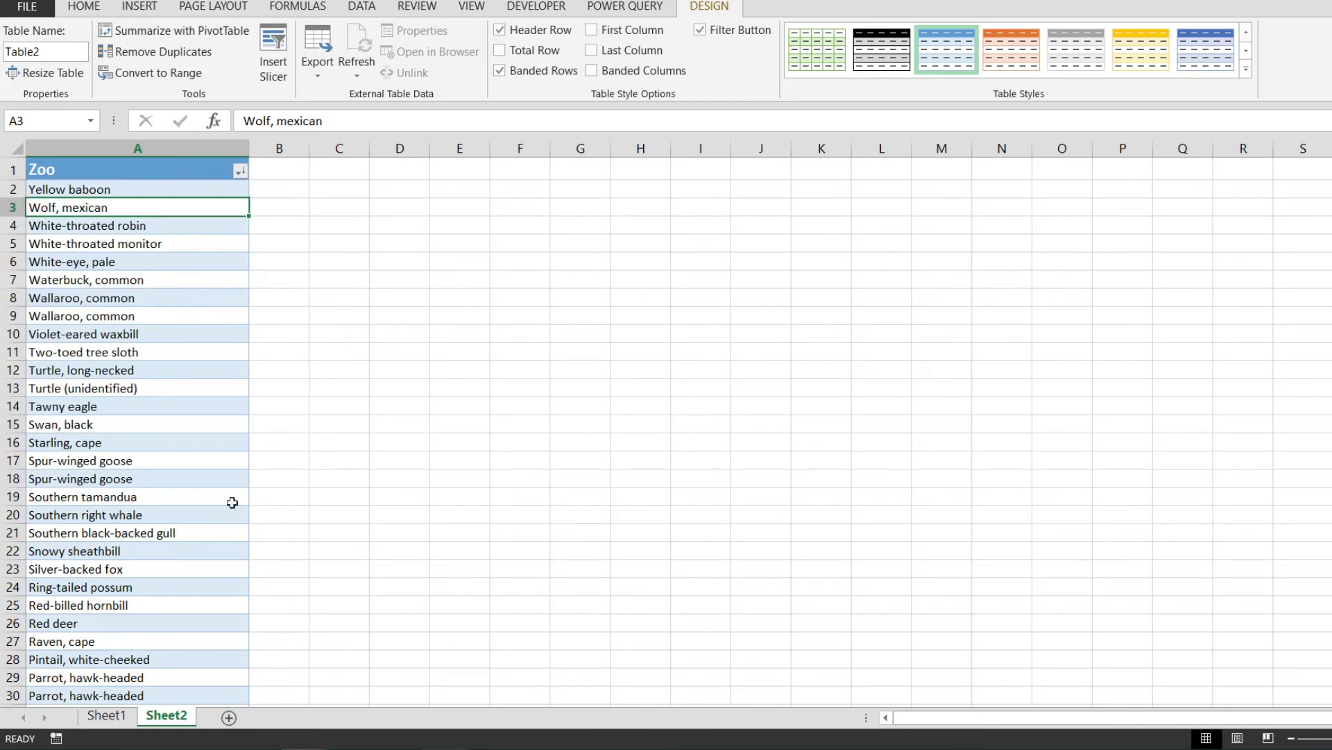
{"action": "left_click", "coordinate": [410, 547]}
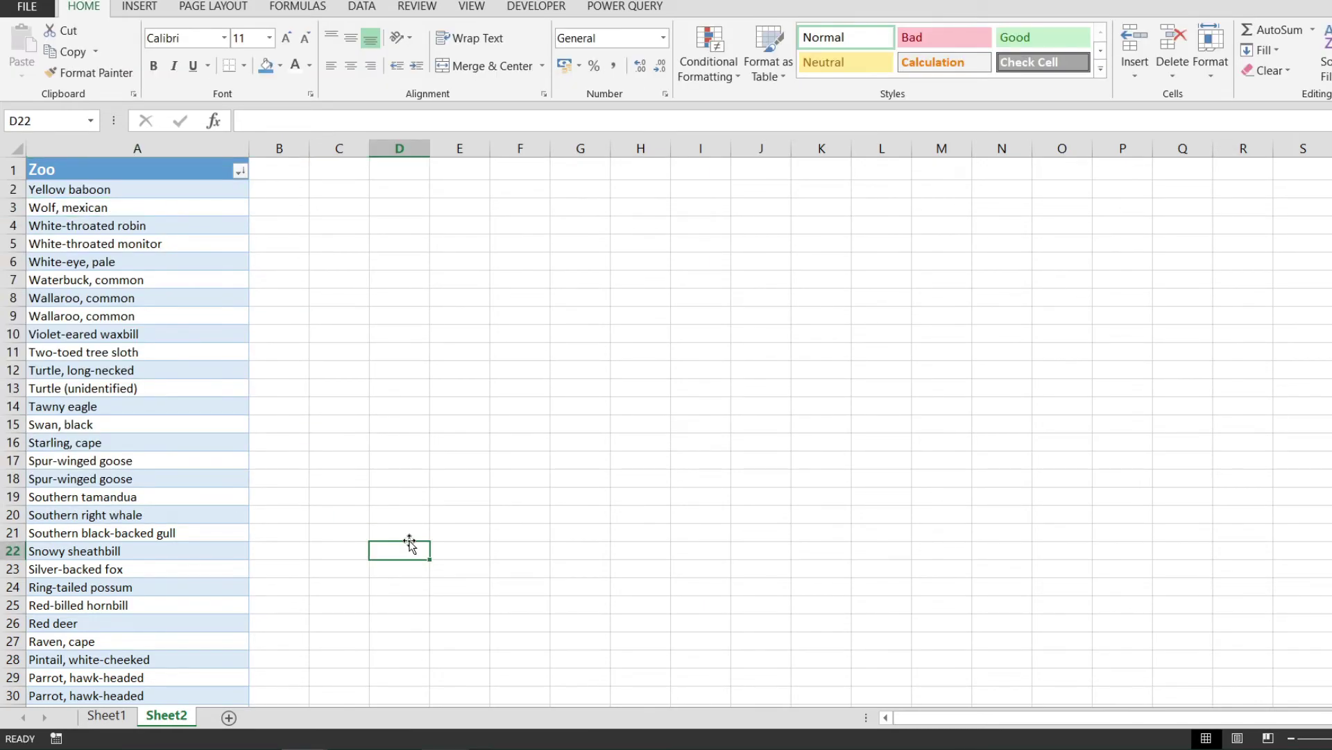